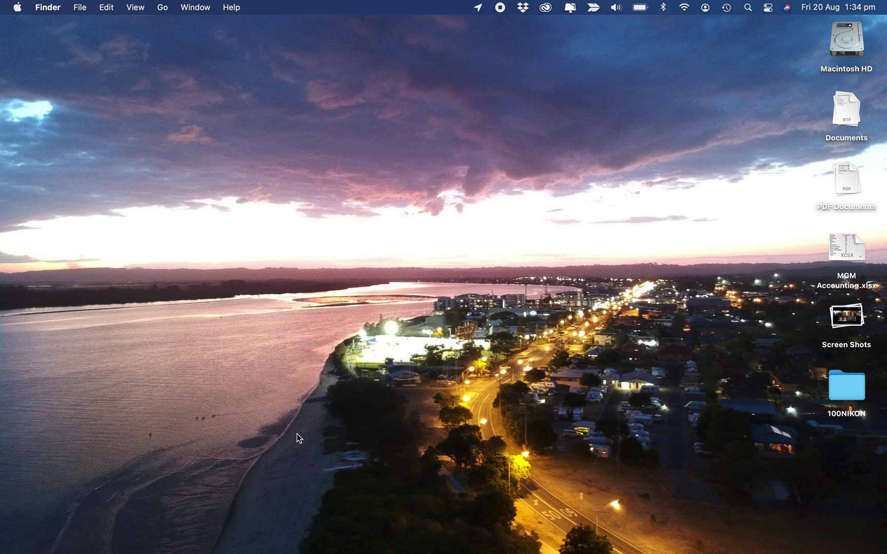
# - View the About This Mac overview, close it, and launch Safari from the Dock
pyautogui.moveTo(225, 552)
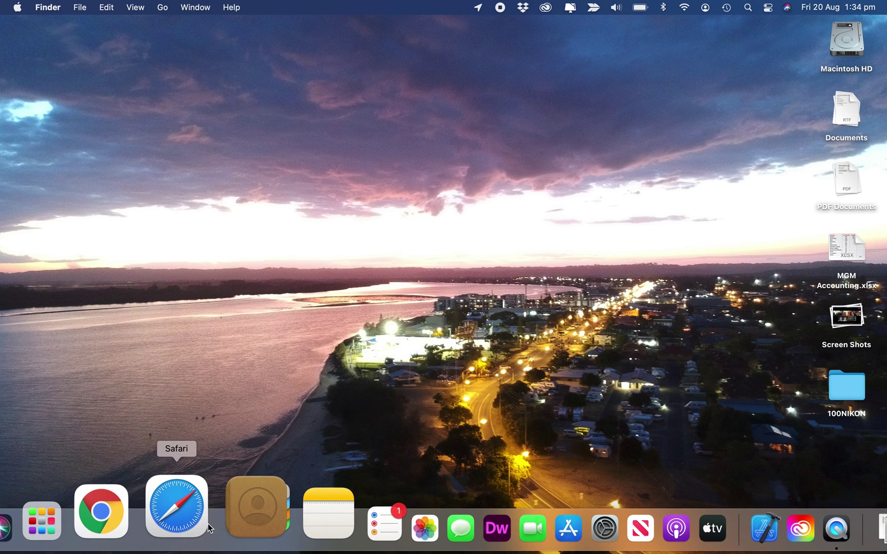
pyautogui.click(18, 8)
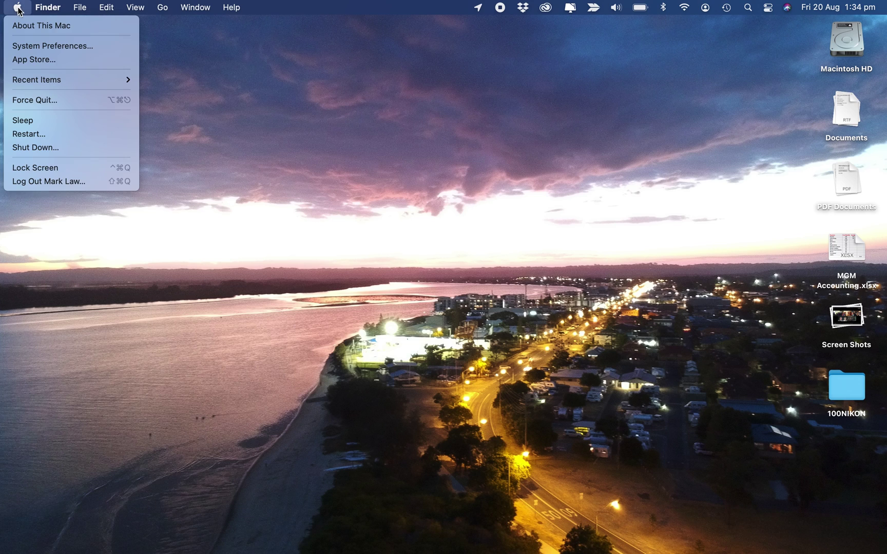
pyautogui.press('Escape')
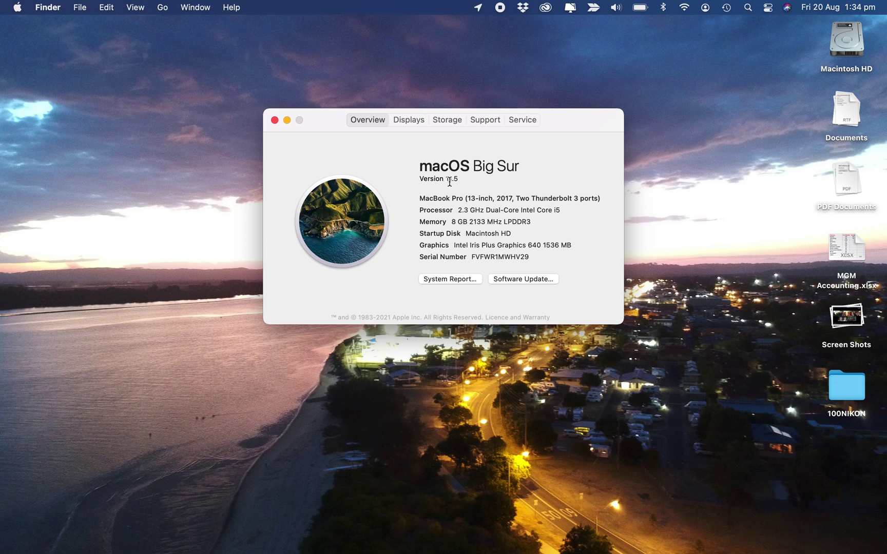
pyautogui.click(275, 121)
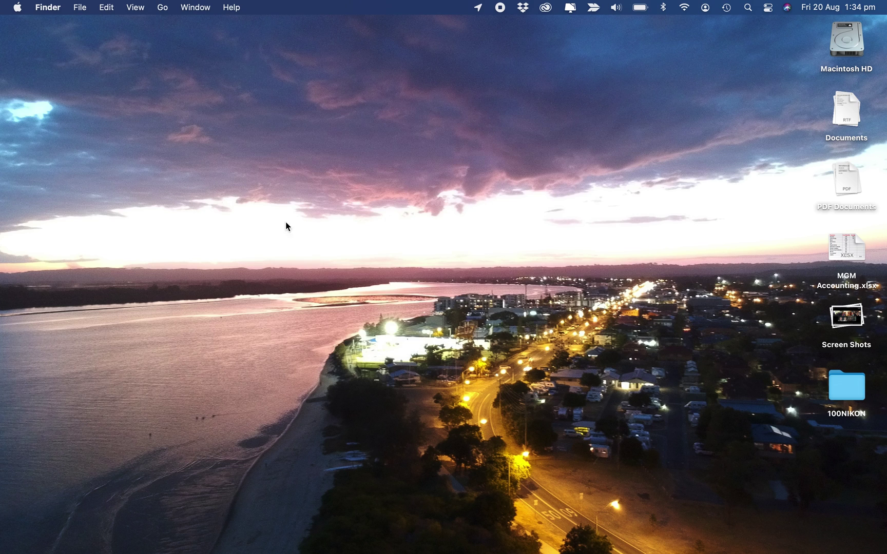
pyautogui.moveTo(215, 538)
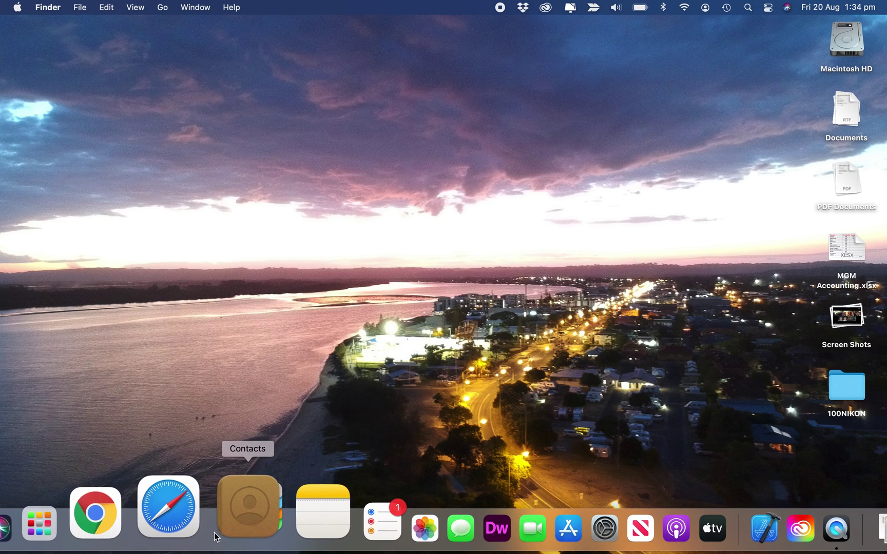
pyautogui.click(202, 524)
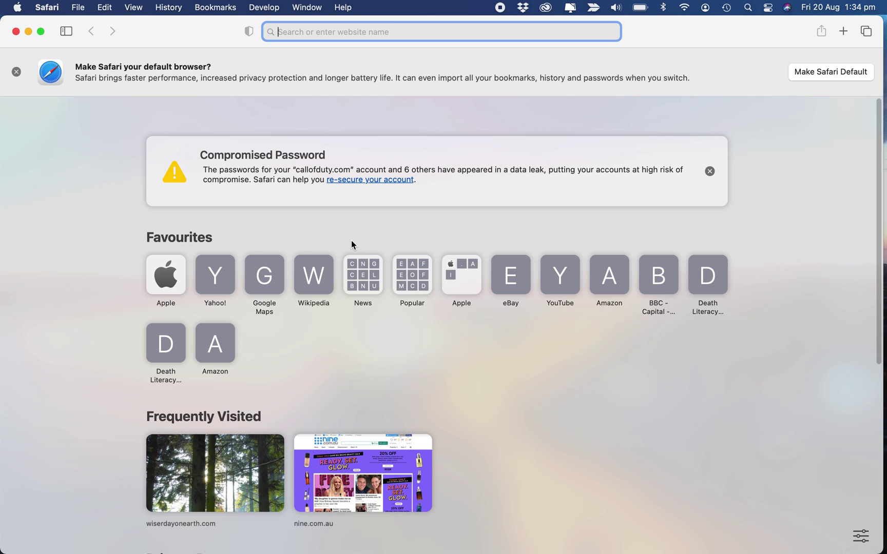
# - Search 'anydesk', open anydesk.com and download the macOS installer, allowing downloads from the site
pyautogui.write('anydesk')
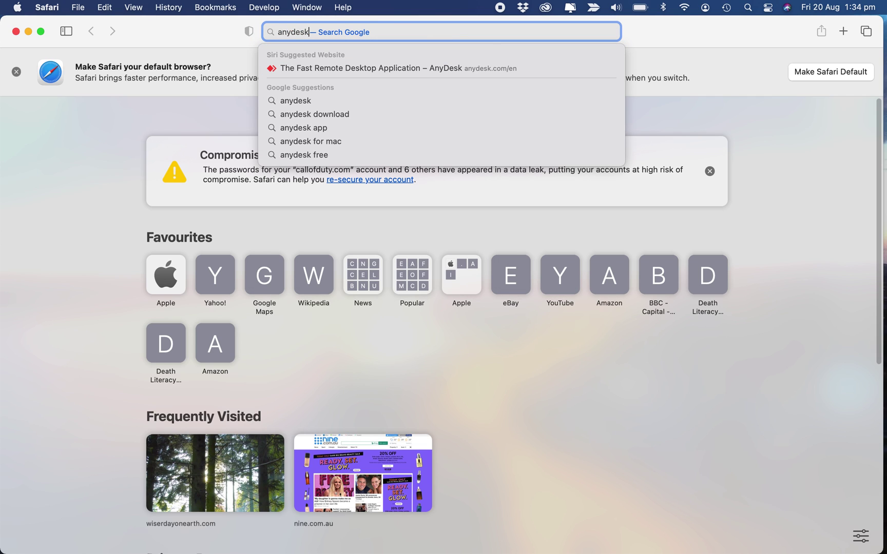
pyautogui.press('Return')
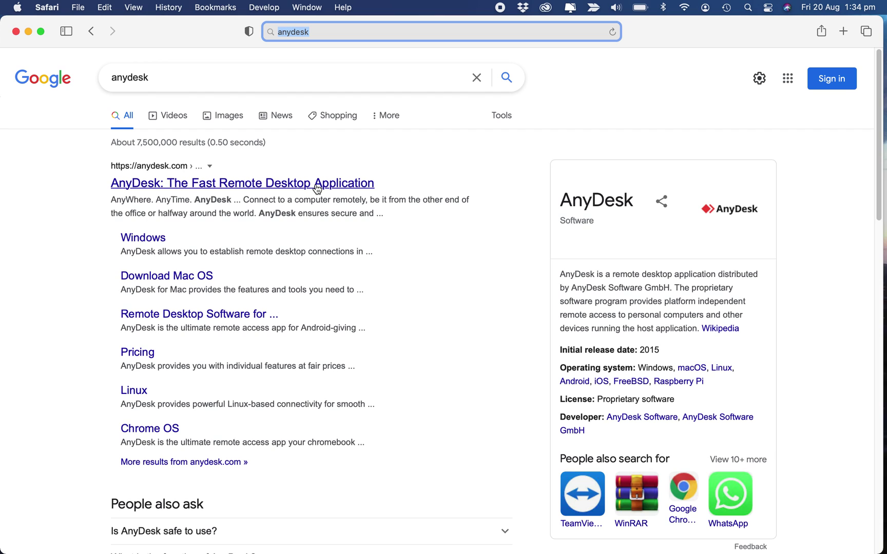
pyautogui.click(317, 185)
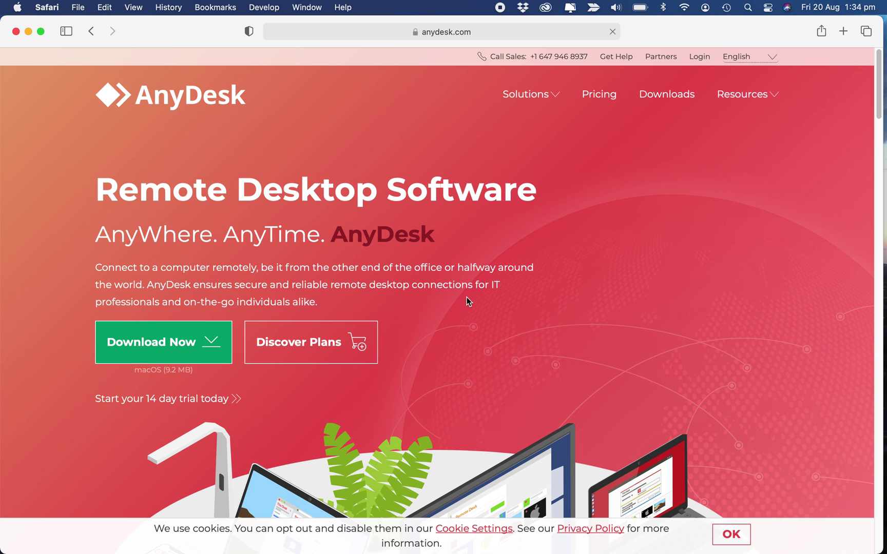
pyautogui.click(187, 354)
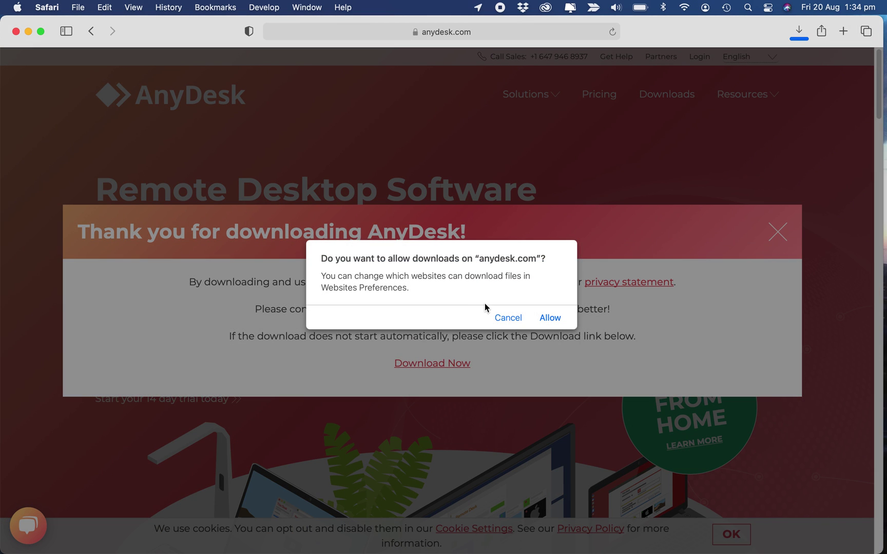
pyautogui.click(544, 318)
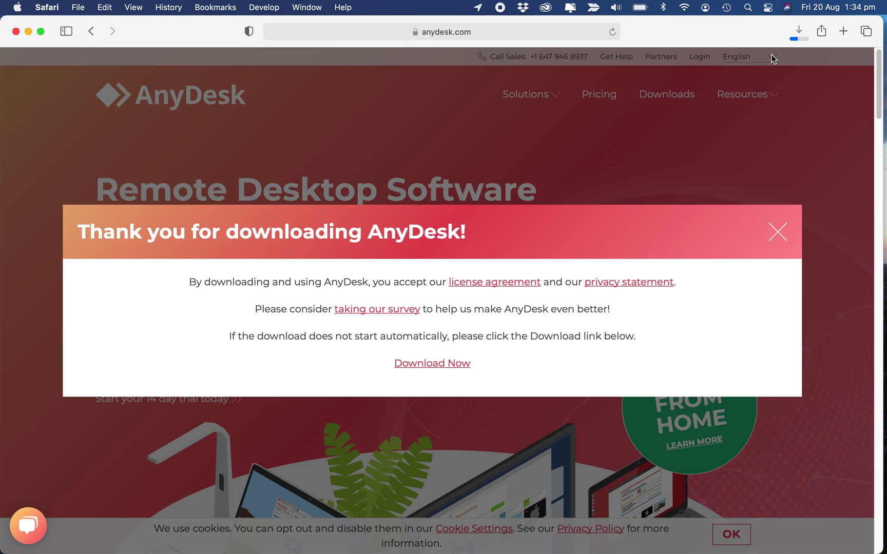
# - Open the downloaded anydesk.dmg disk image from Safari's Downloads list
pyautogui.click(804, 30)
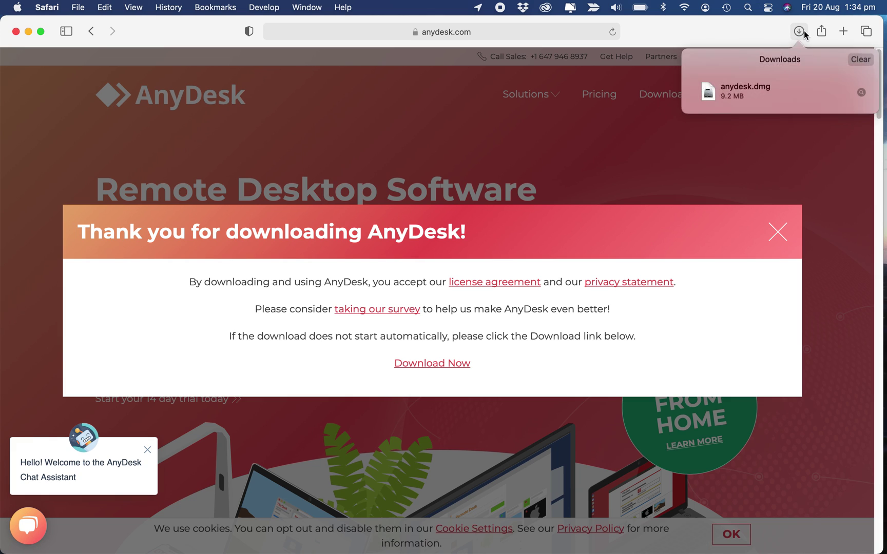
pyautogui.click(715, 96)
pyautogui.doubleClick(714, 94)
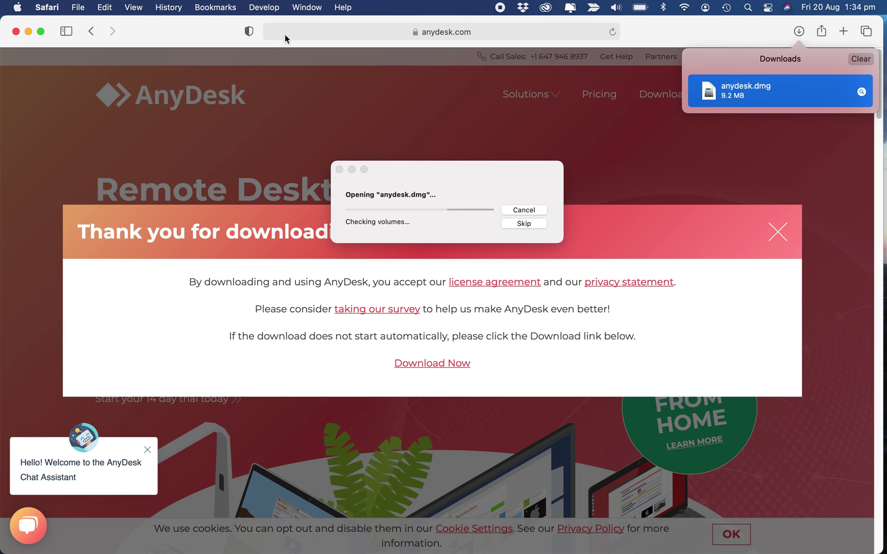
pyautogui.click(197, 27)
# - Quit Safari and select the AnyDesk app in the installer window
pyautogui.click(58, 10)
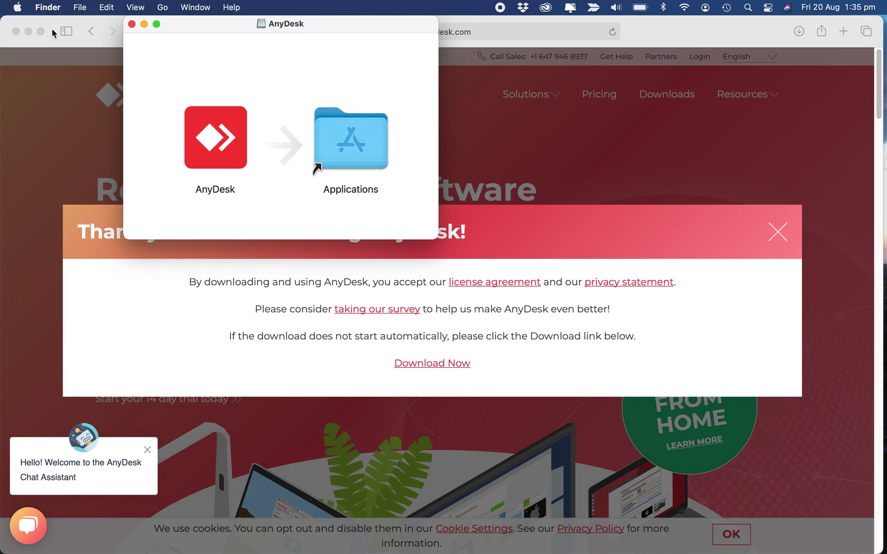
pyautogui.click(54, 34)
pyautogui.click(47, 7)
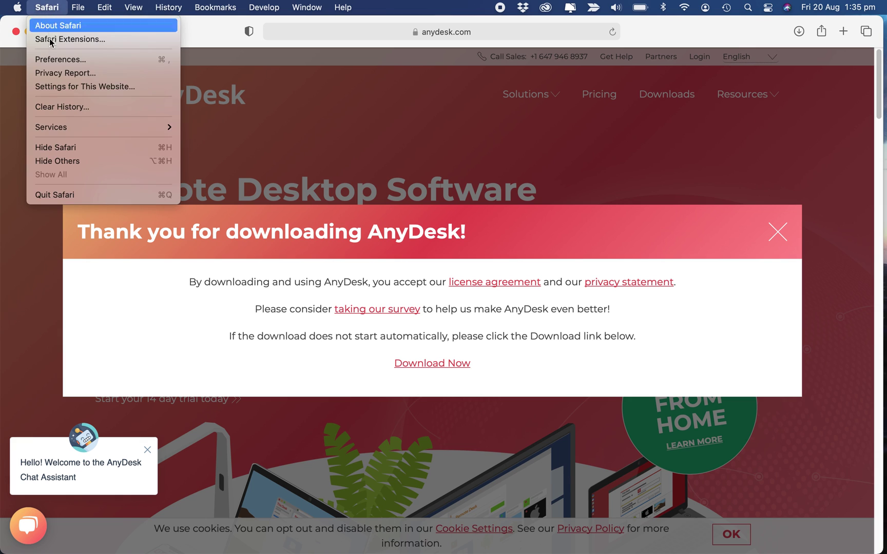
pyautogui.click(62, 195)
pyautogui.click(210, 154)
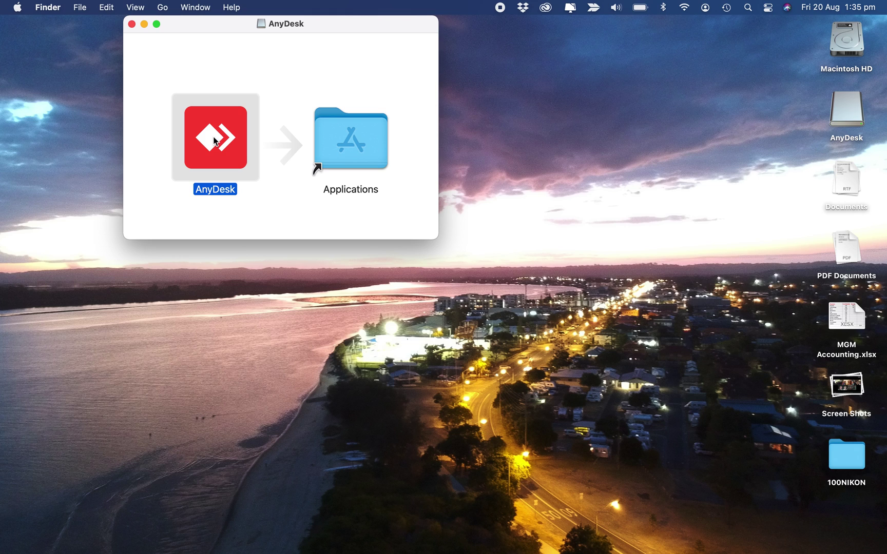
# - Copy AnyDesk into Applications, check it there, and close the installer window
pyautogui.moveTo(215, 141); pyautogui.dragTo(360, 146)
pyautogui.doubleClick(369, 148)
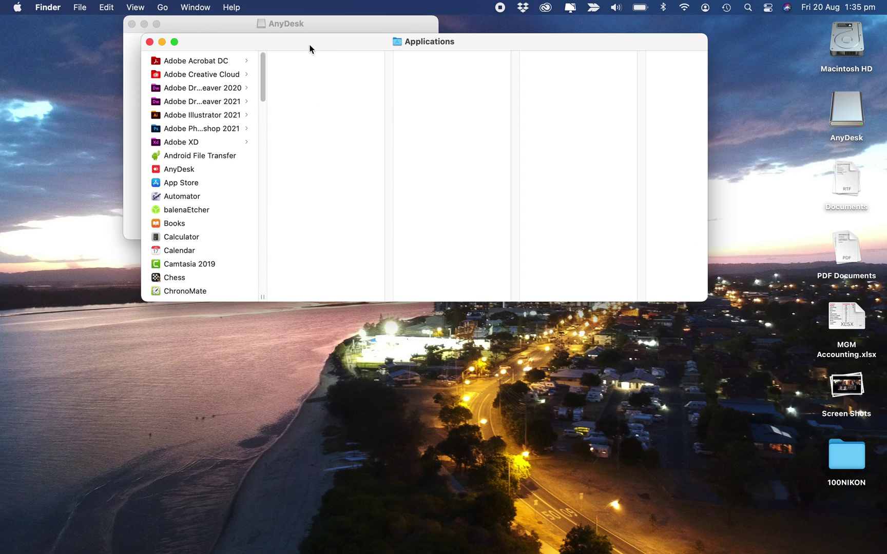
pyautogui.moveTo(311, 47); pyautogui.dragTo(294, 177)
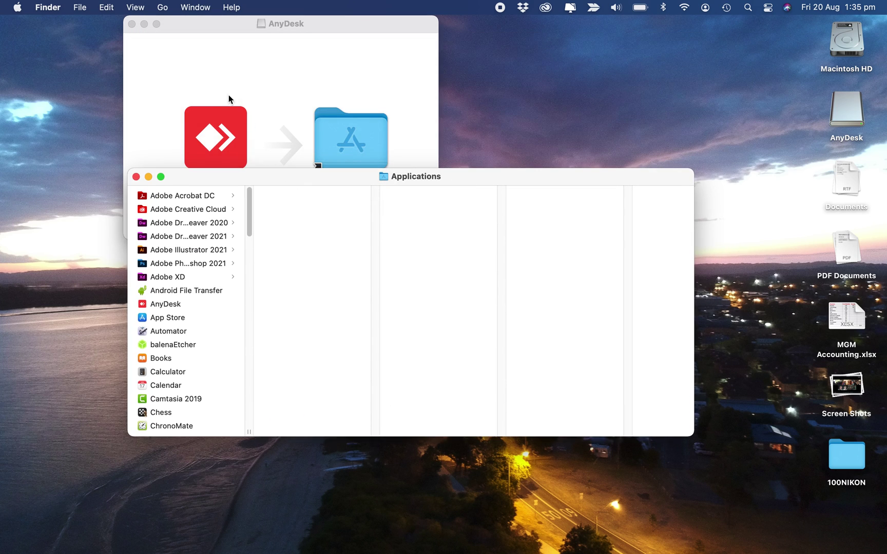
pyautogui.click(131, 24)
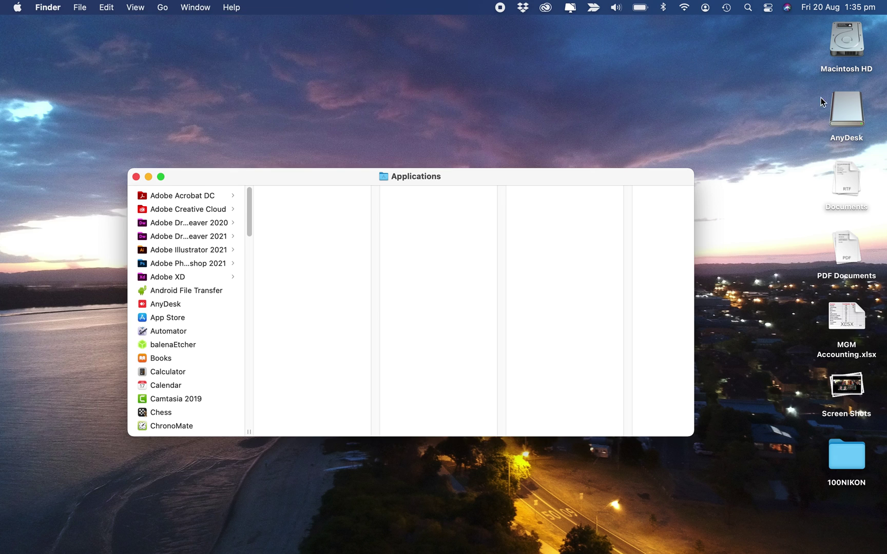
# - Eject the AnyDesk disk image, add AnyDesk from Applications to the Dock, and close Applications
pyautogui.rightClick(852, 111)
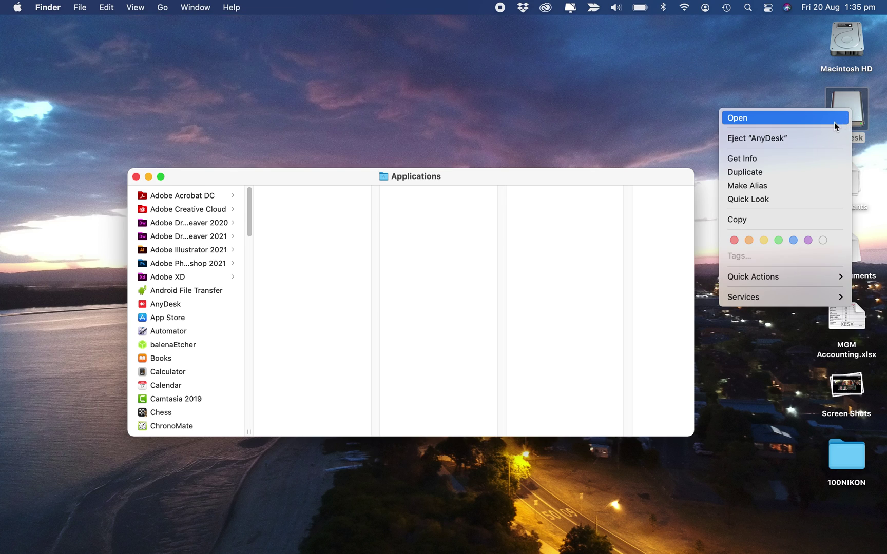
pyautogui.click(804, 139)
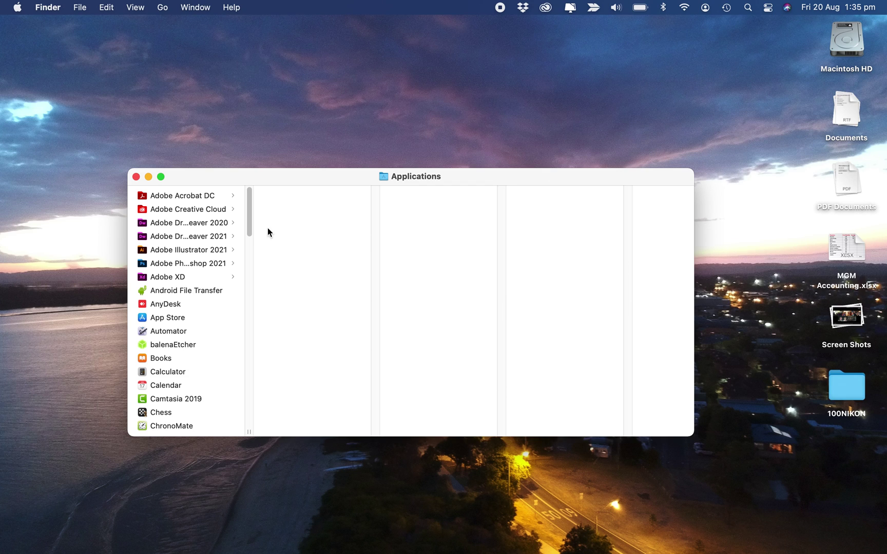
pyautogui.click(168, 305)
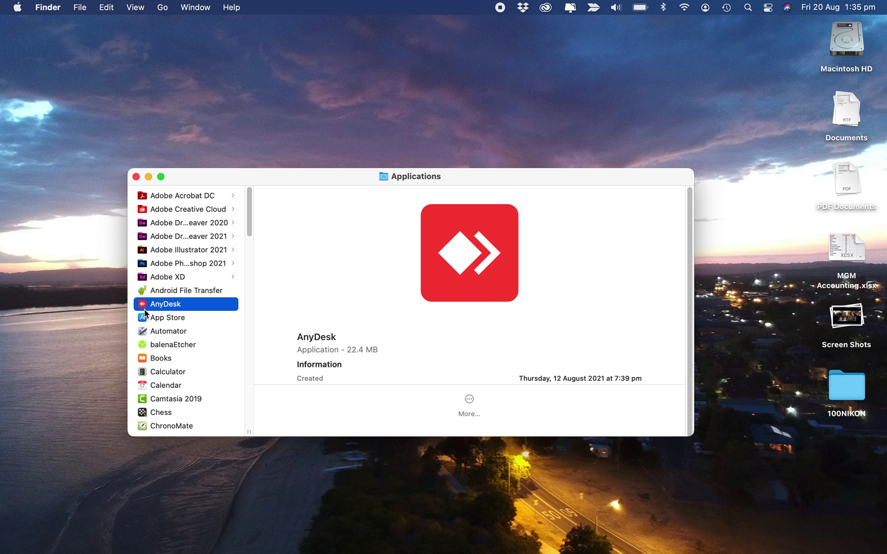
pyautogui.moveTo(143, 307); pyautogui.dragTo(220, 526)
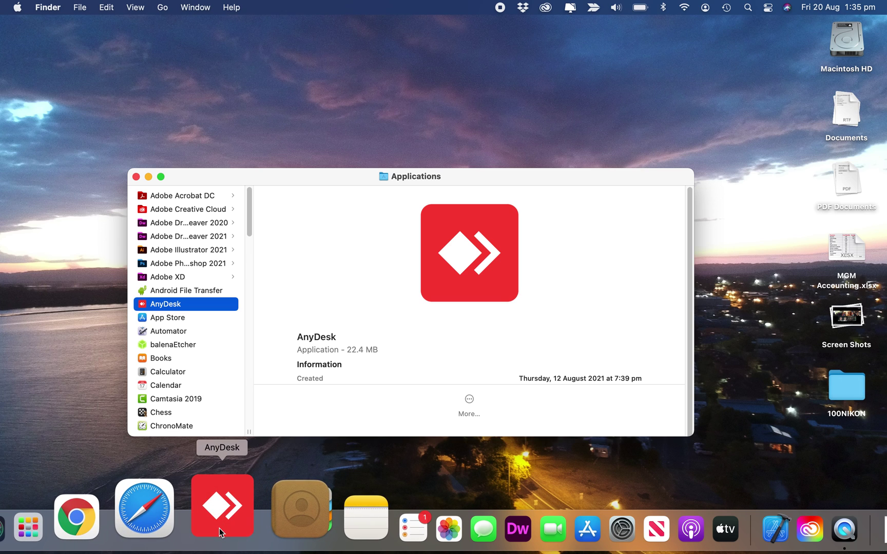
pyautogui.click(136, 177)
# - Launch AnyDesk from the Dock, confirm opening it, and go to its Screen Recording privacy settings
pyautogui.moveTo(124, 552)
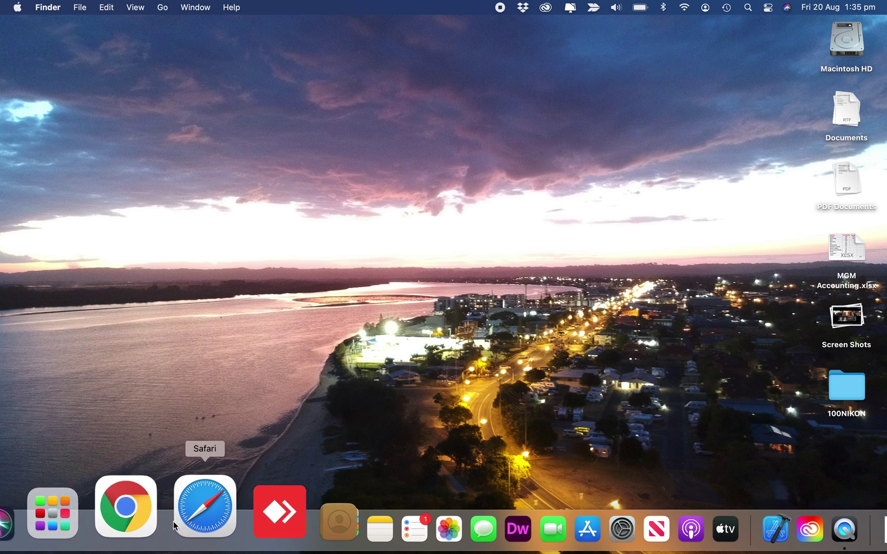
pyautogui.click(224, 506)
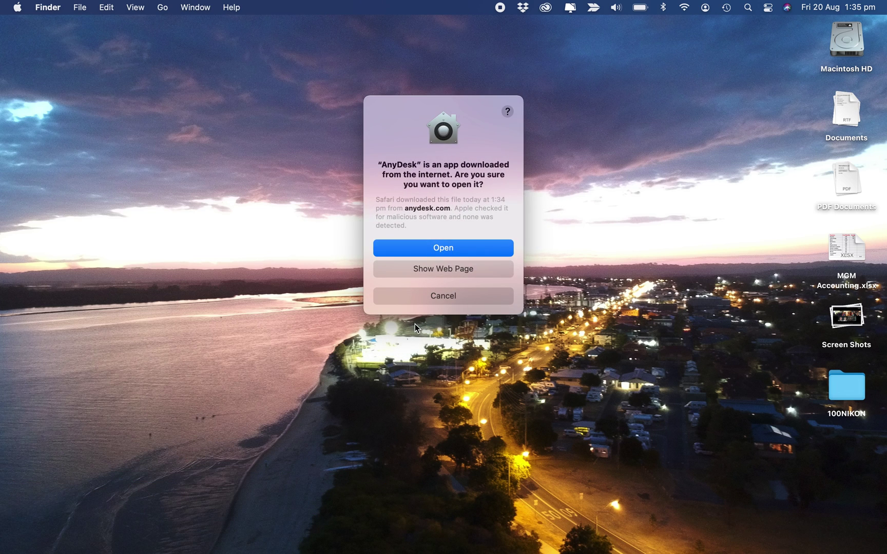
pyautogui.click(429, 252)
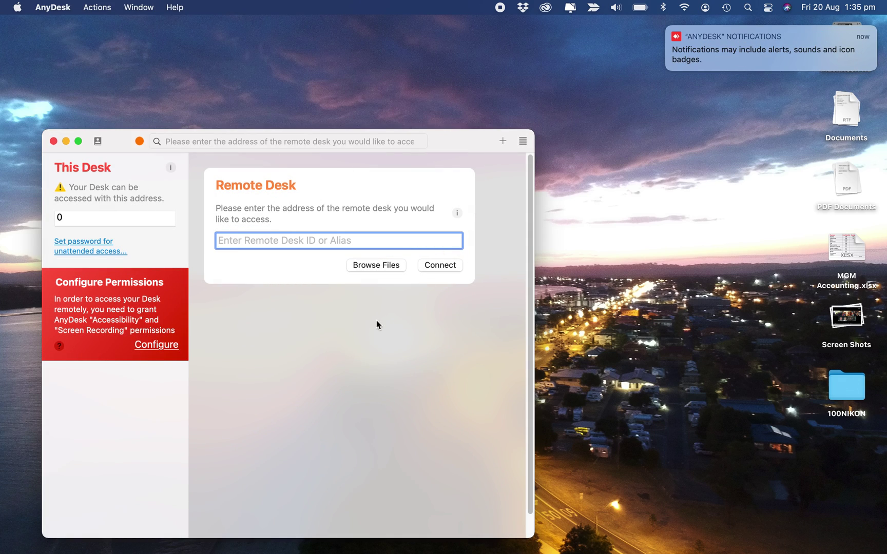
pyautogui.click(156, 347)
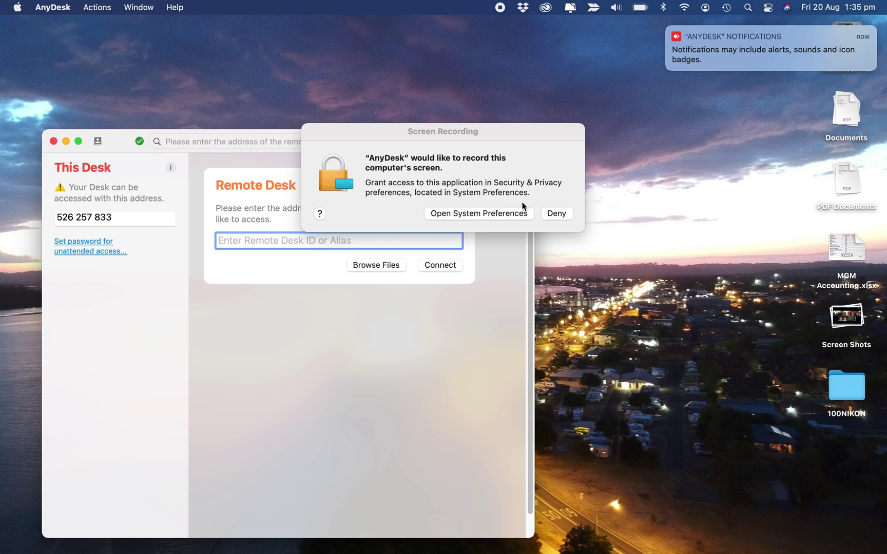
pyautogui.click(507, 213)
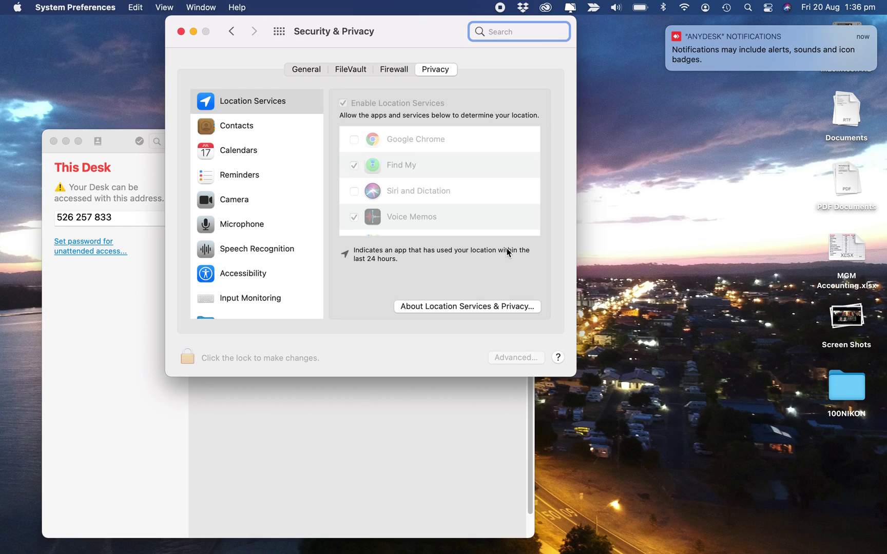
# - Unlock Privacy with the account password, tick AnyDesk for Screen Recording, and Quit & Reopen AnyDesk
pyautogui.click(188, 359)
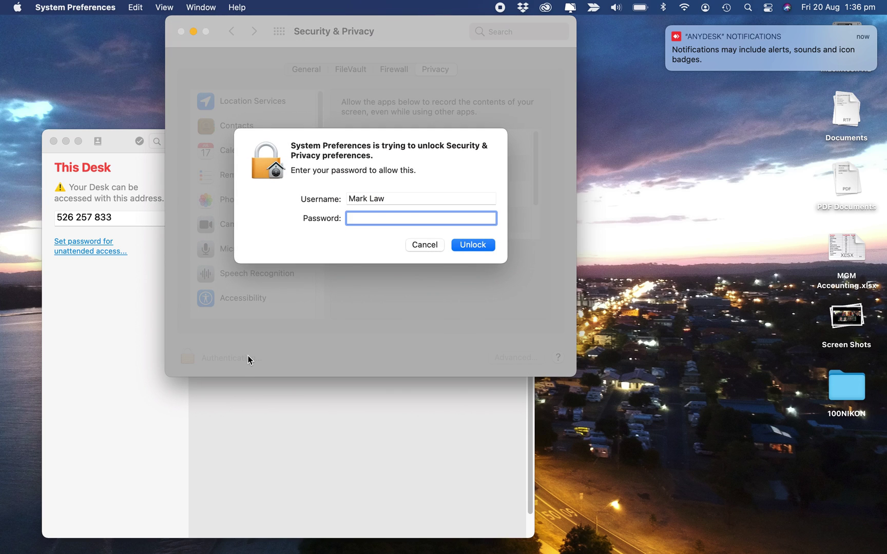
pyautogui.write('********')
pyautogui.press('Return')
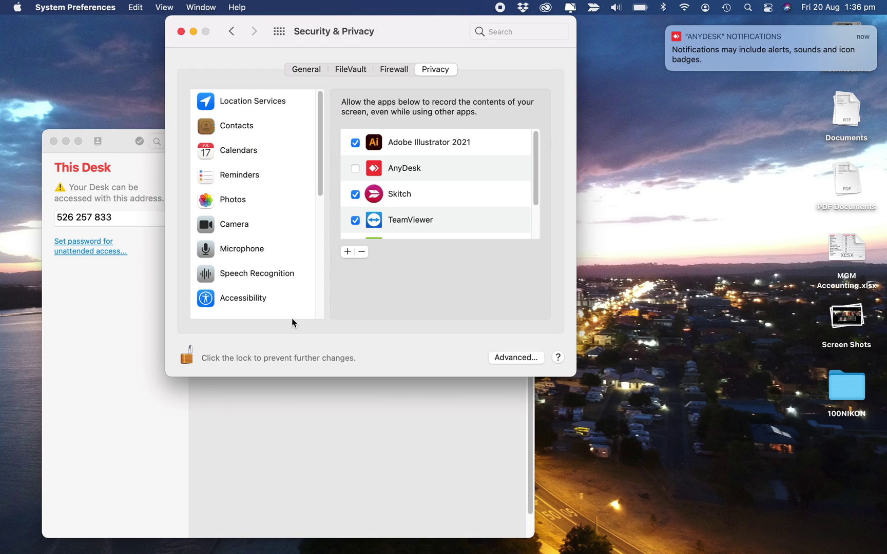
pyautogui.click(355, 170)
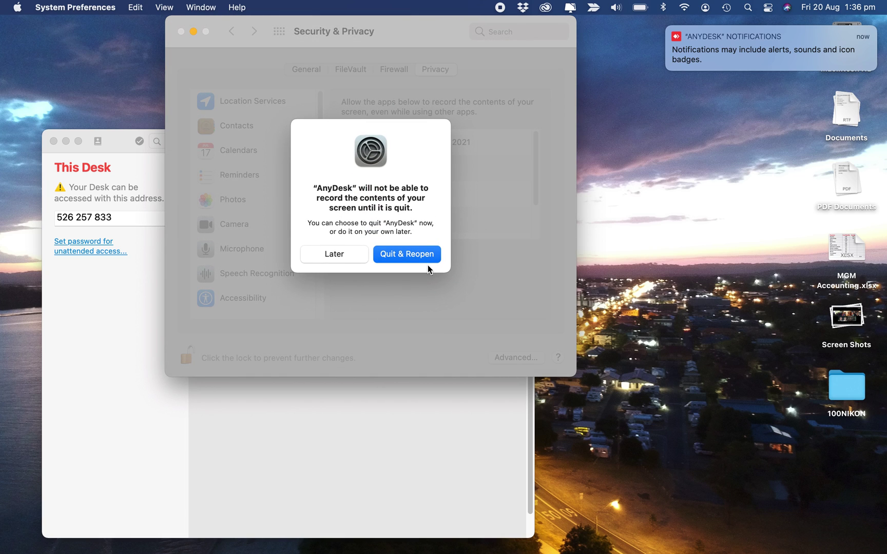
pyautogui.click(400, 255)
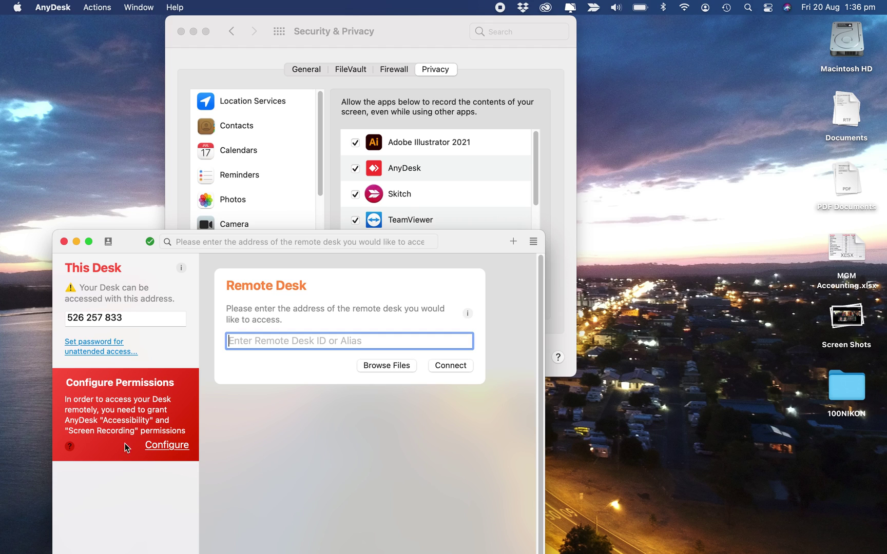
# - Tick AnyDesk under Accessibility via Configure, then bring the AnyDesk window forward and move it up
pyautogui.click(155, 447)
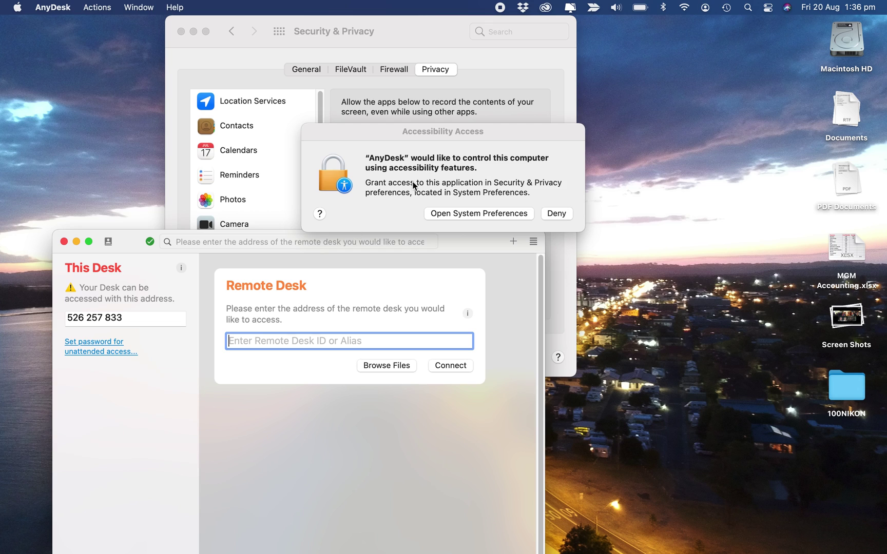
pyautogui.click(458, 215)
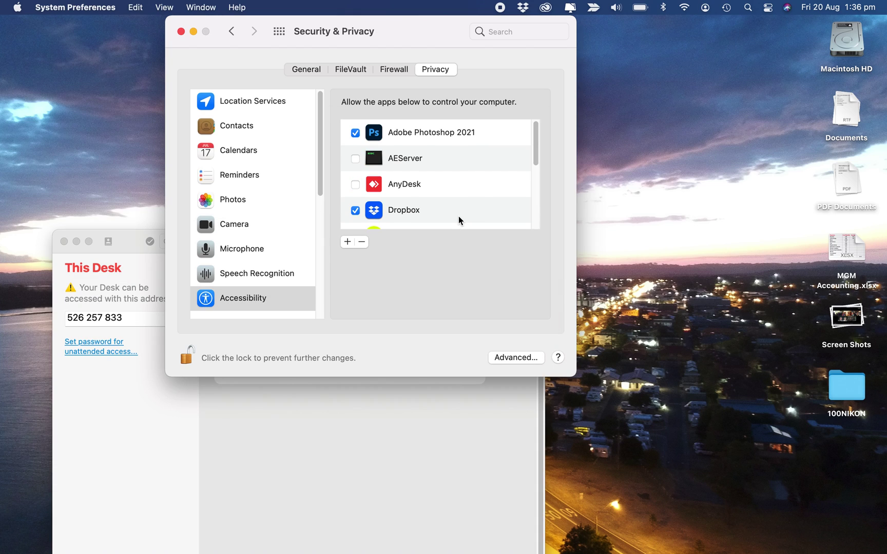
pyautogui.click(355, 185)
pyautogui.click(127, 240)
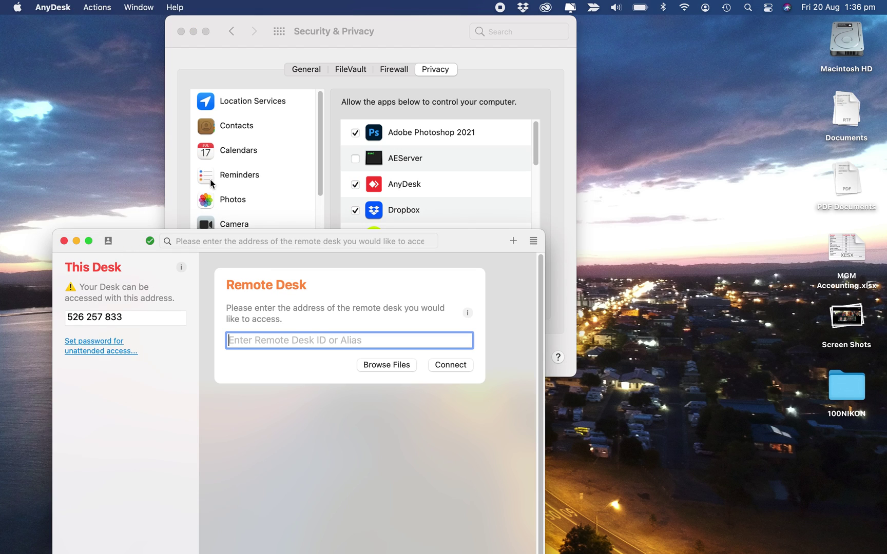
pyautogui.moveTo(126, 245); pyautogui.dragTo(122, 181)
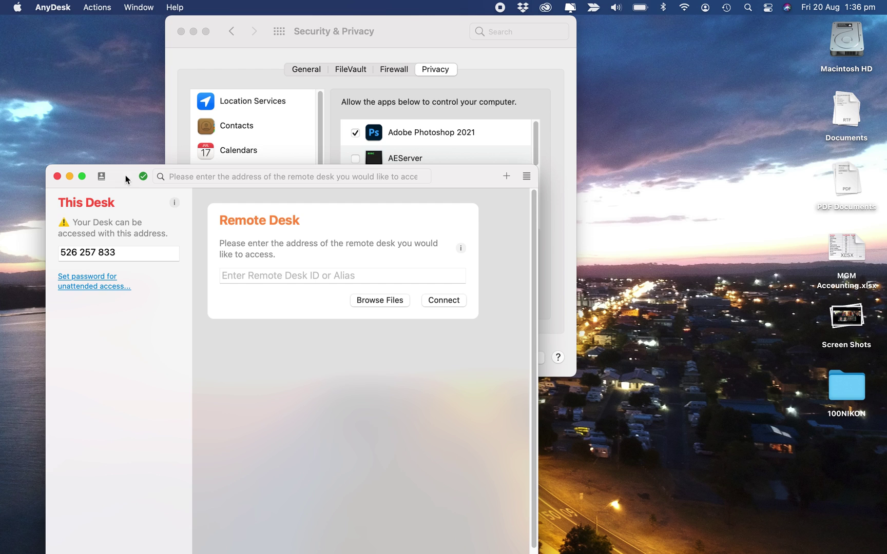
# - Close System Preferences, move the AnyDesk window up and right, and select its This Desk address
pyautogui.click(342, 25)
pyautogui.click(182, 32)
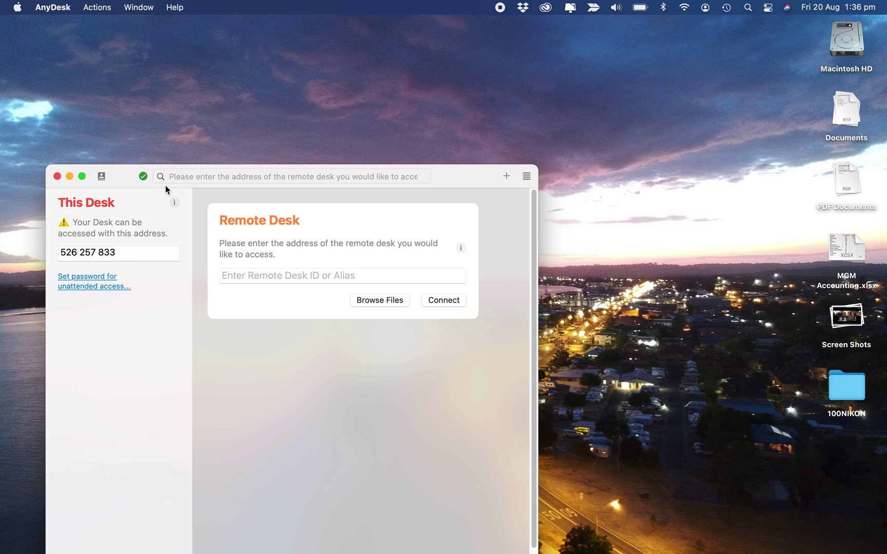
pyautogui.moveTo(127, 178); pyautogui.dragTo(194, 54)
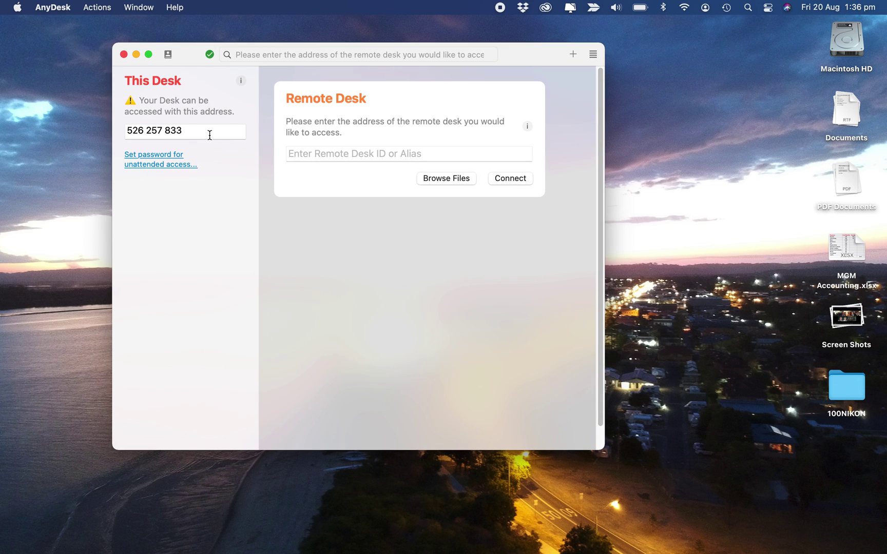
pyautogui.moveTo(202, 131); pyautogui.dragTo(128, 133)
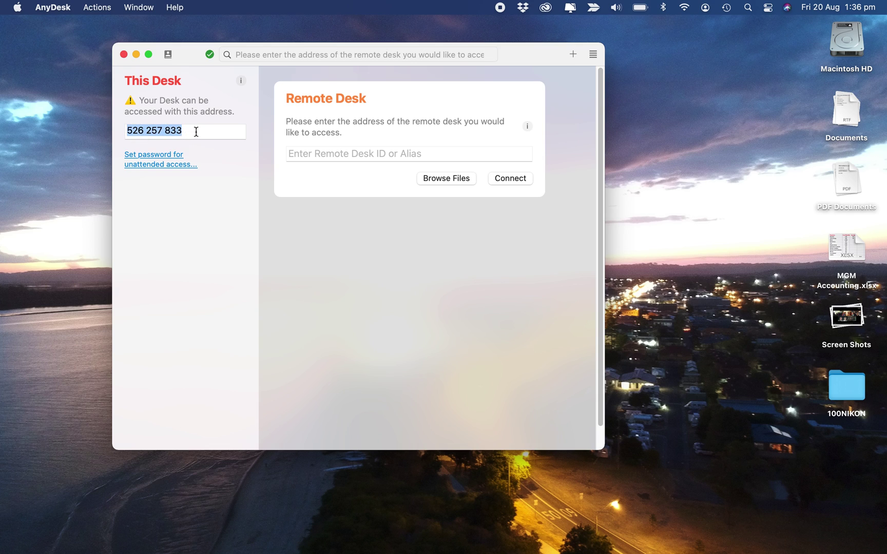